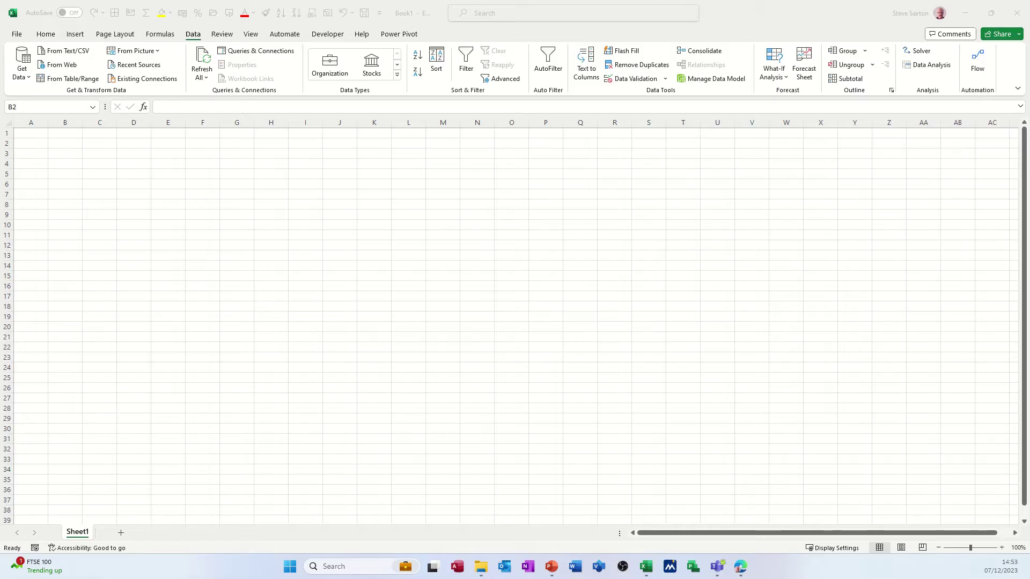
Import the Sales Details.xlsx workbook and preview its ResellerSales table in the Navigator
left_click(25, 78)
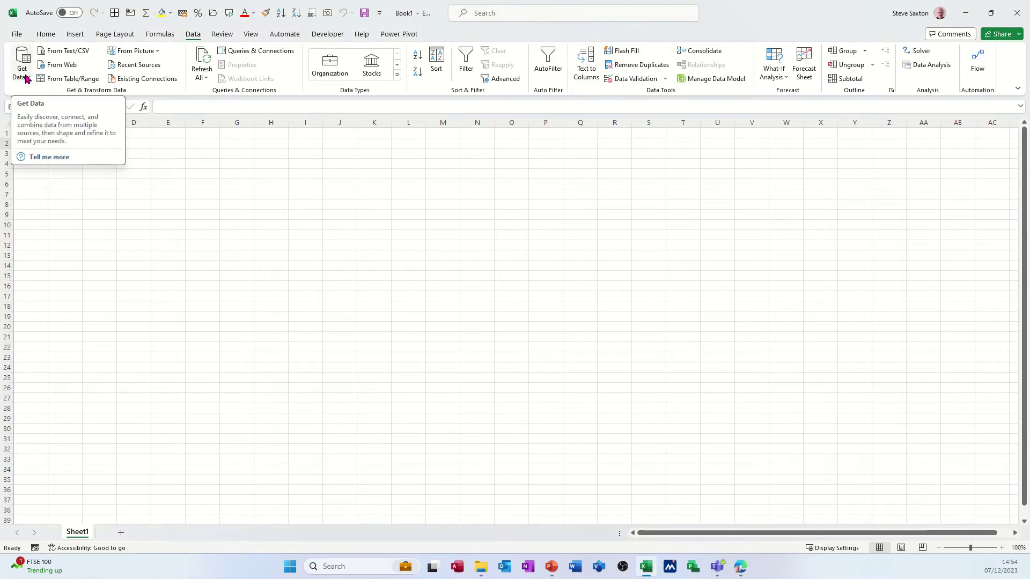
left_click(26, 78)
mouse_move(50, 95)
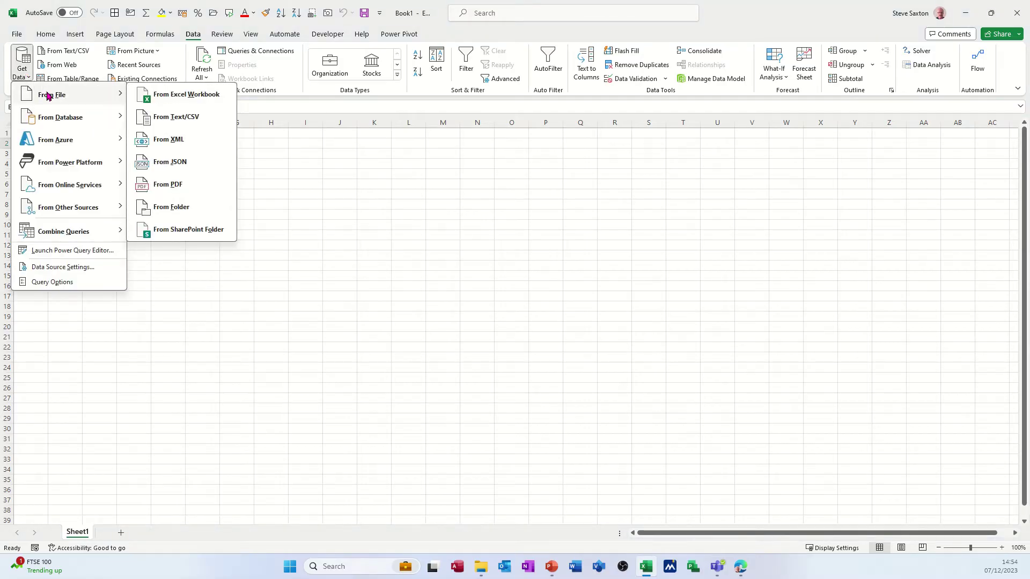
left_click(150, 95)
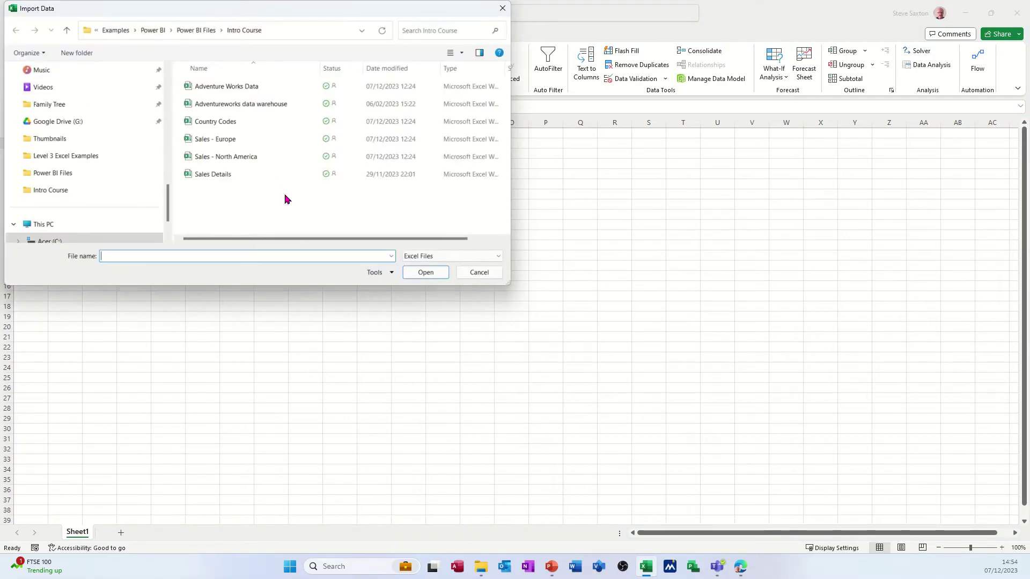
double_click(223, 174)
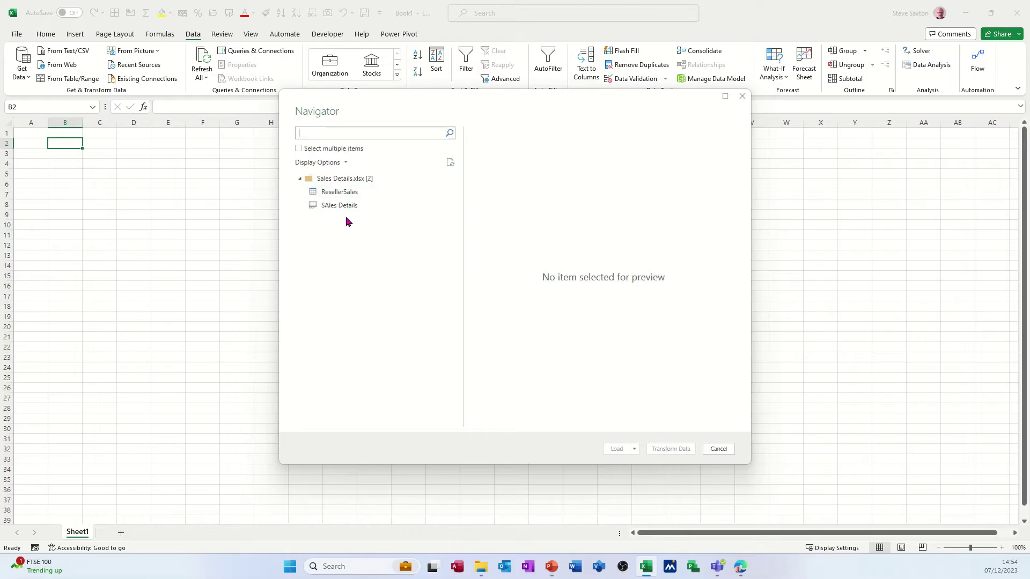
left_click(325, 195)
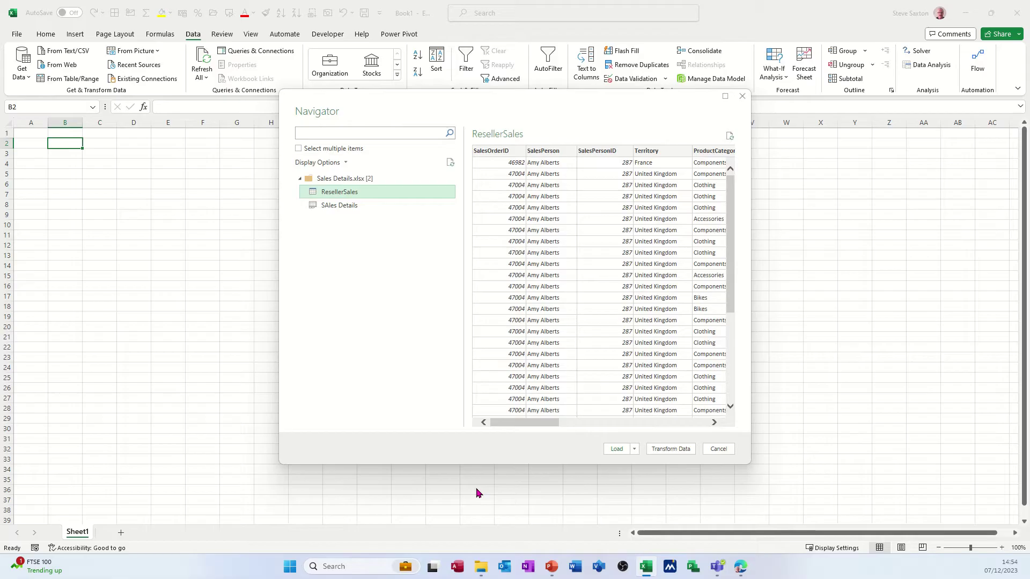
Open ResellerSales in Power Query Editor and start Replace Values on the Color column
left_click(671, 448)
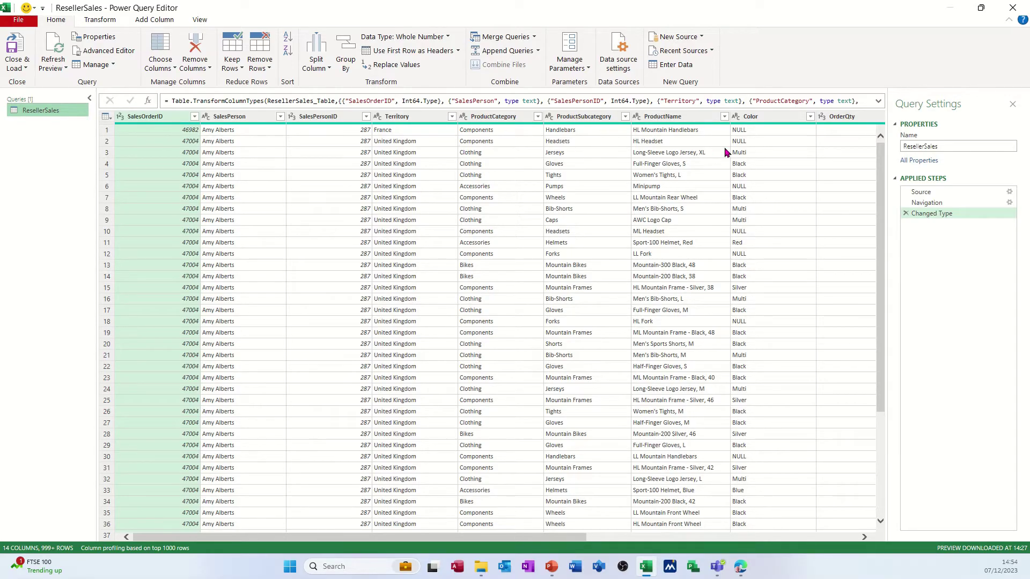
left_click(751, 117)
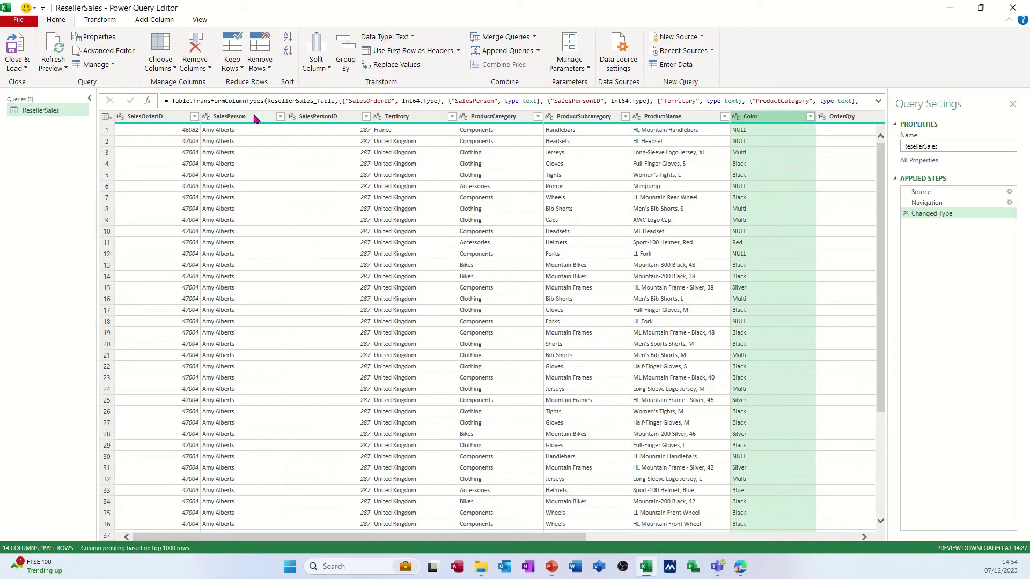
left_click(100, 20)
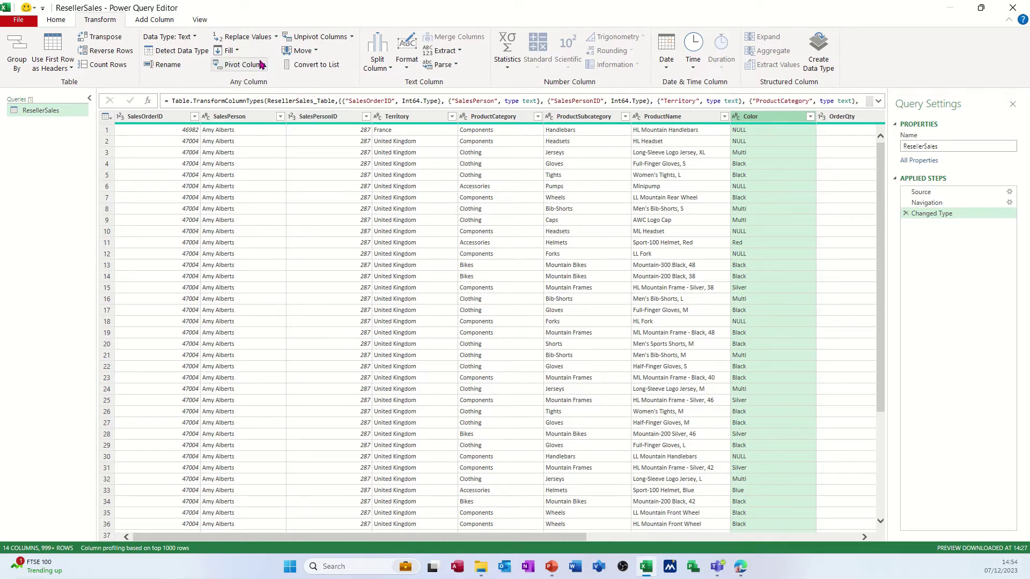
left_click(249, 40)
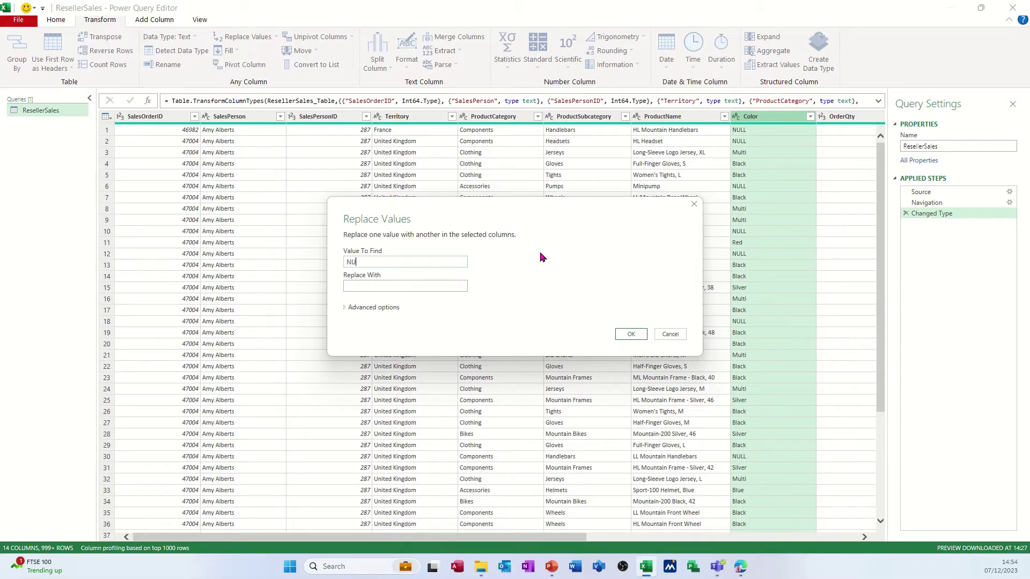
Replace NULL with NA in the Color column
left_click(421, 285)
left_click(630, 334)
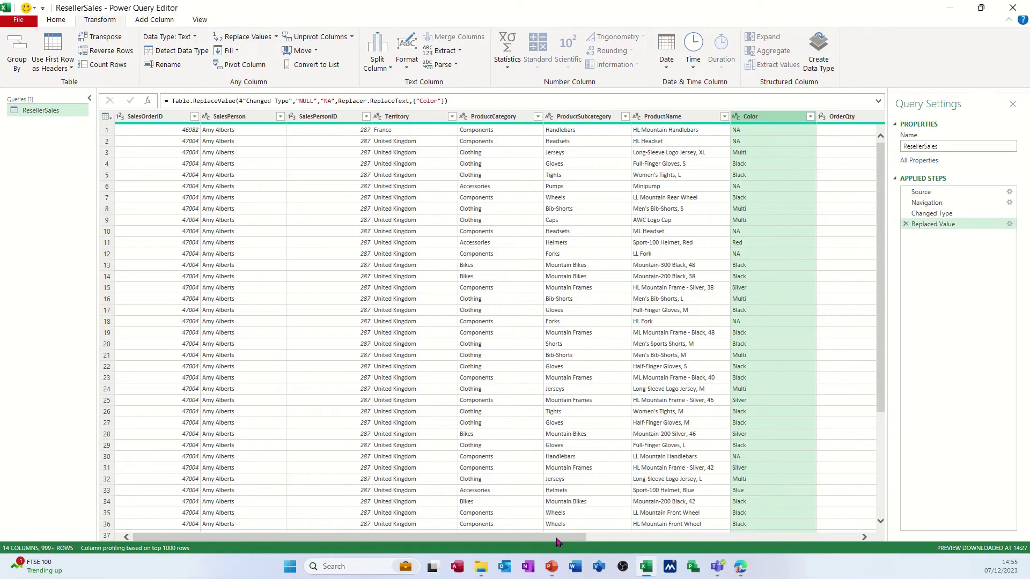
left_click_drag(561, 537, 784, 531)
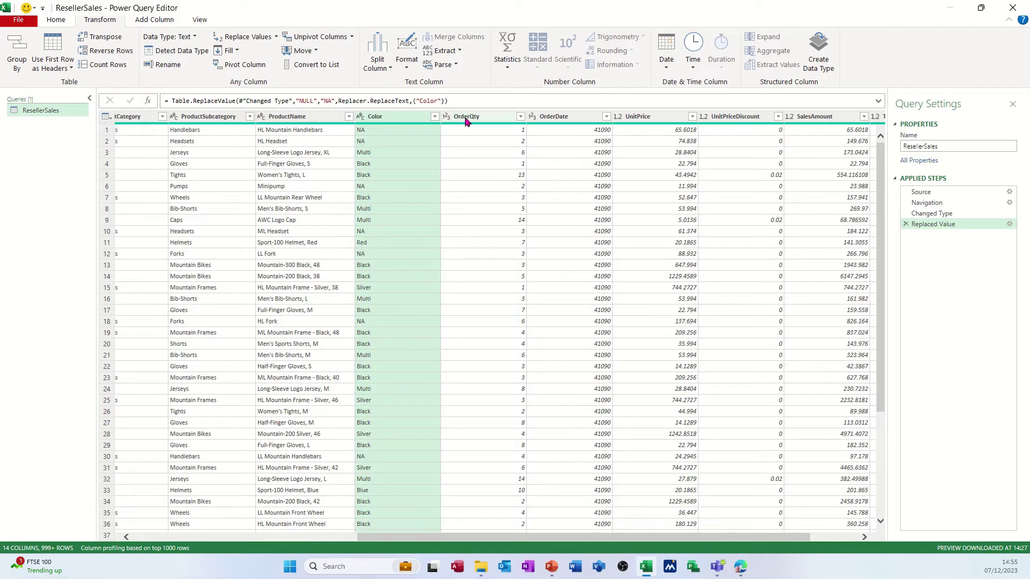
Set OrderDate to Date, UnitPrice to Currency and UnitPriceDiscount to Percentage
left_click(532, 117)
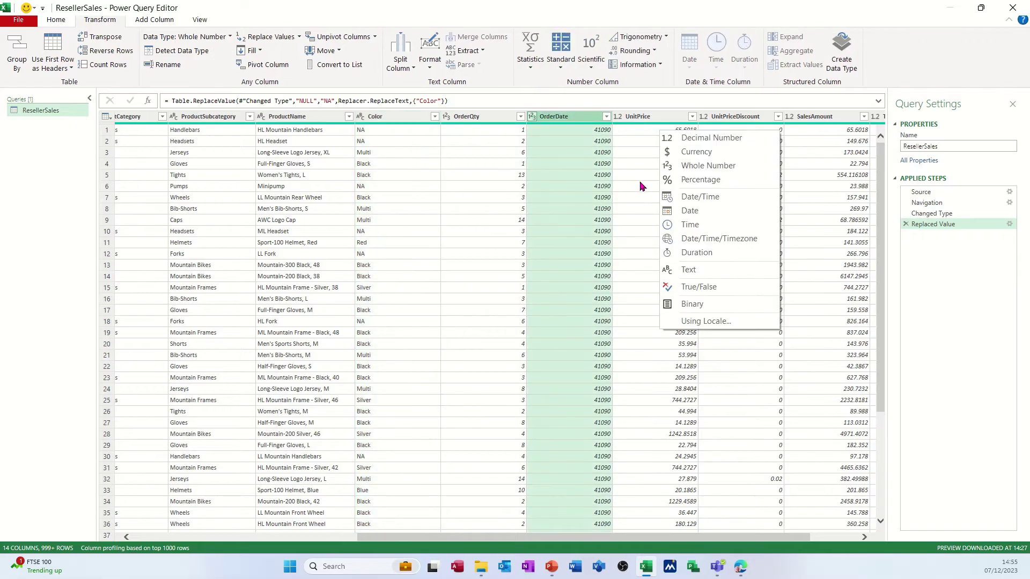
left_click(670, 211)
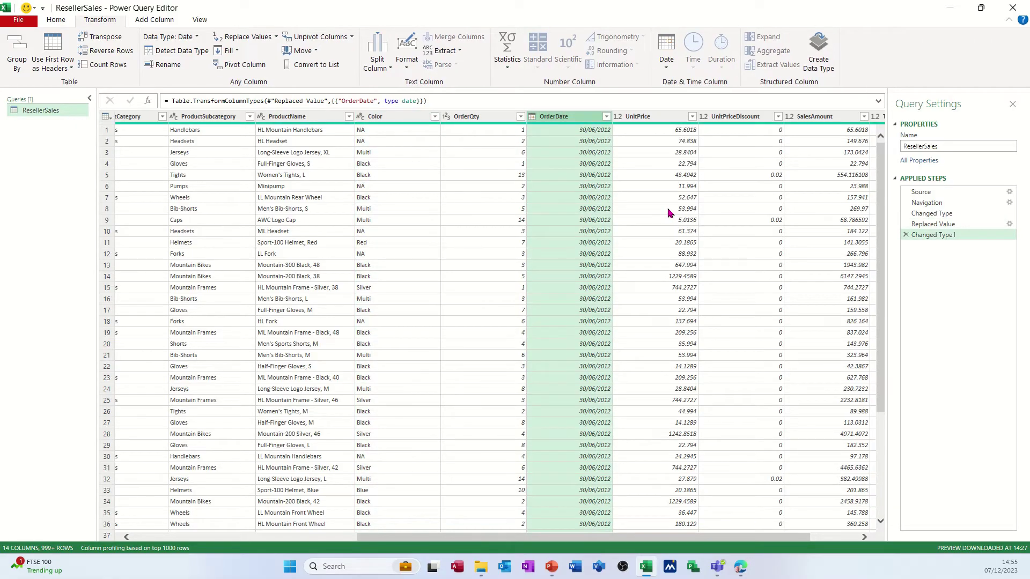
left_click(618, 117)
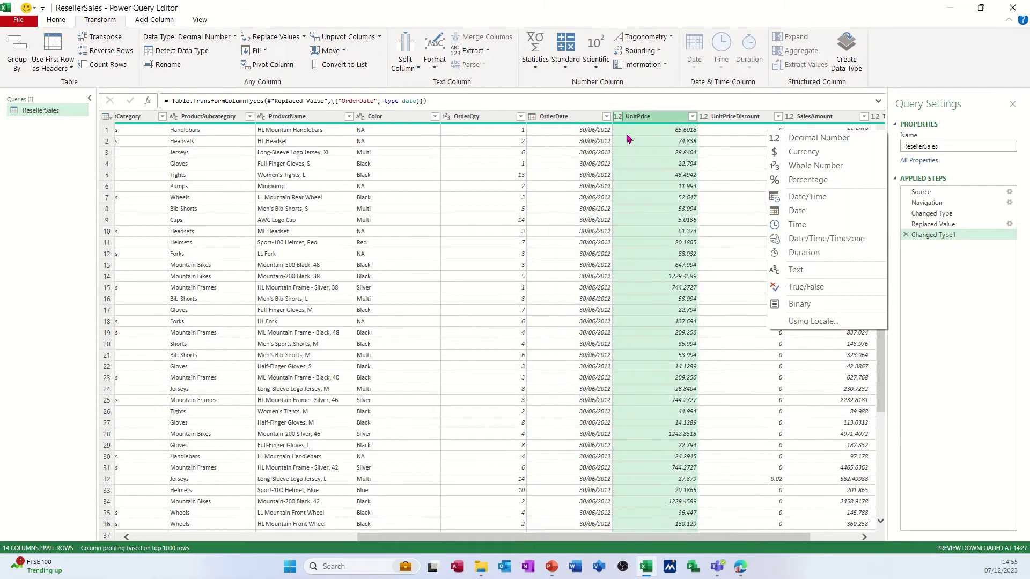
left_click(787, 156)
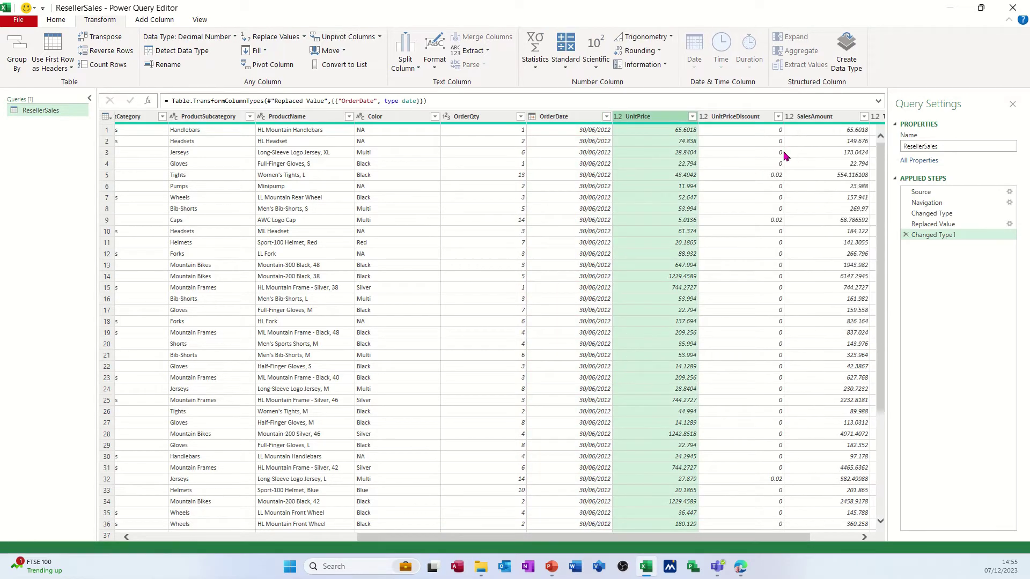
left_click(703, 118)
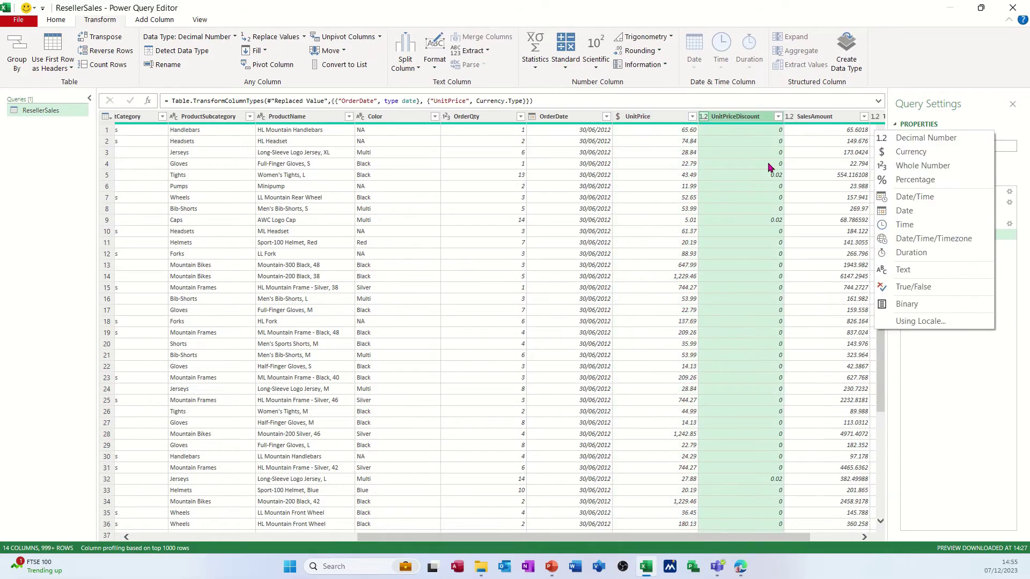
left_click(901, 179)
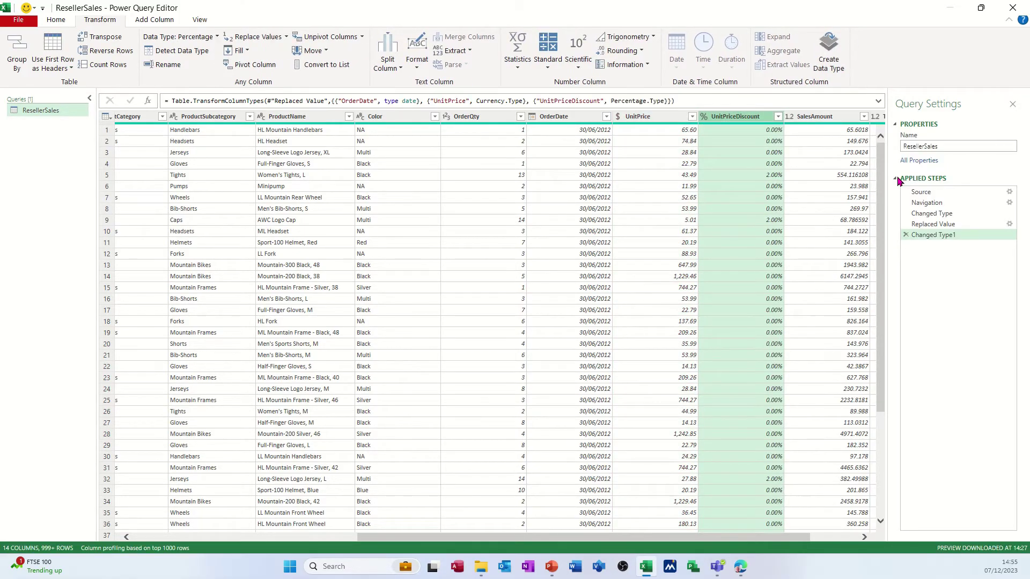
Set SalesAmount and TotalDue to Currency
left_click(789, 118)
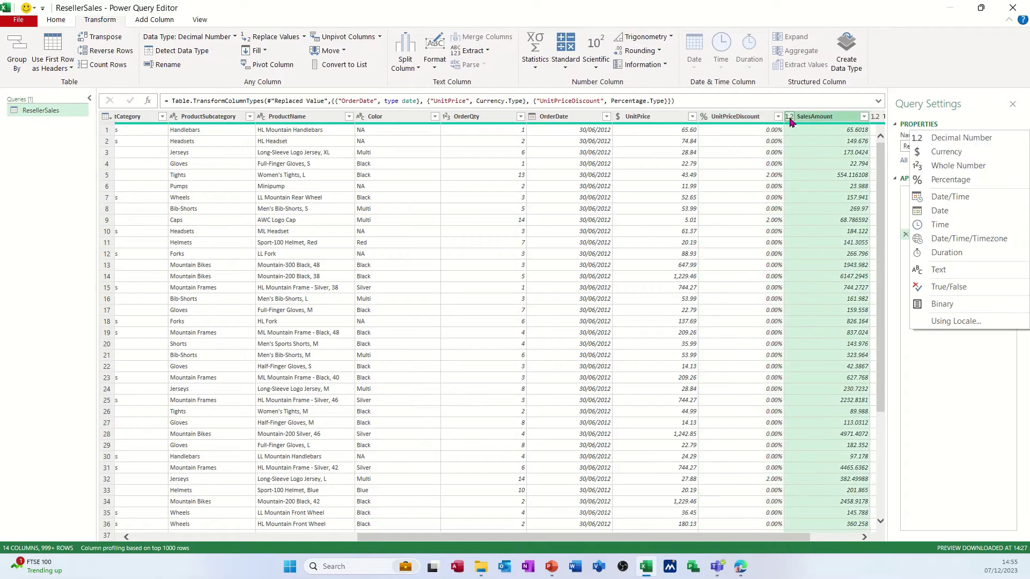
left_click(940, 154)
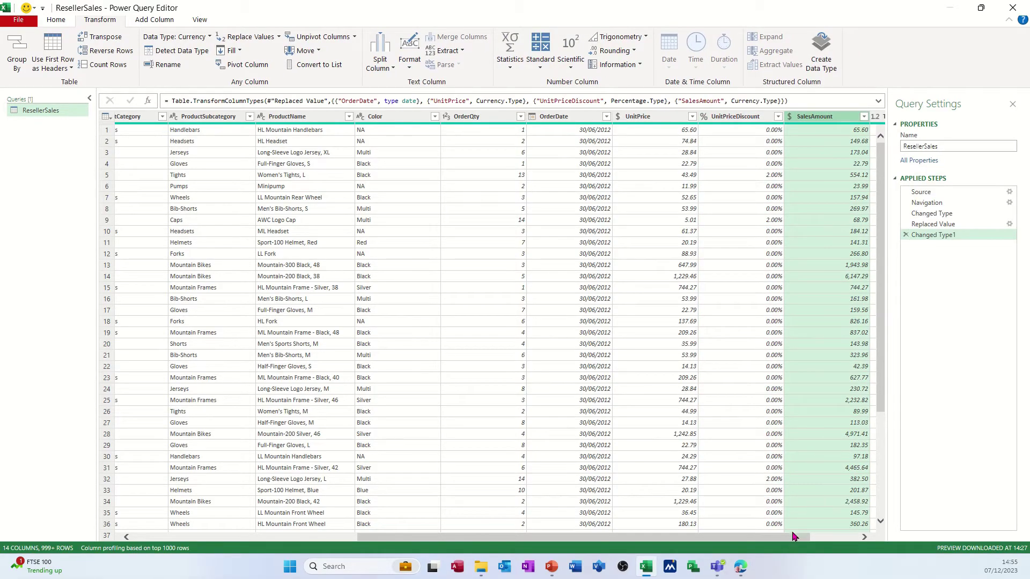
left_click_drag(793, 541, 855, 534)
left_click(794, 117)
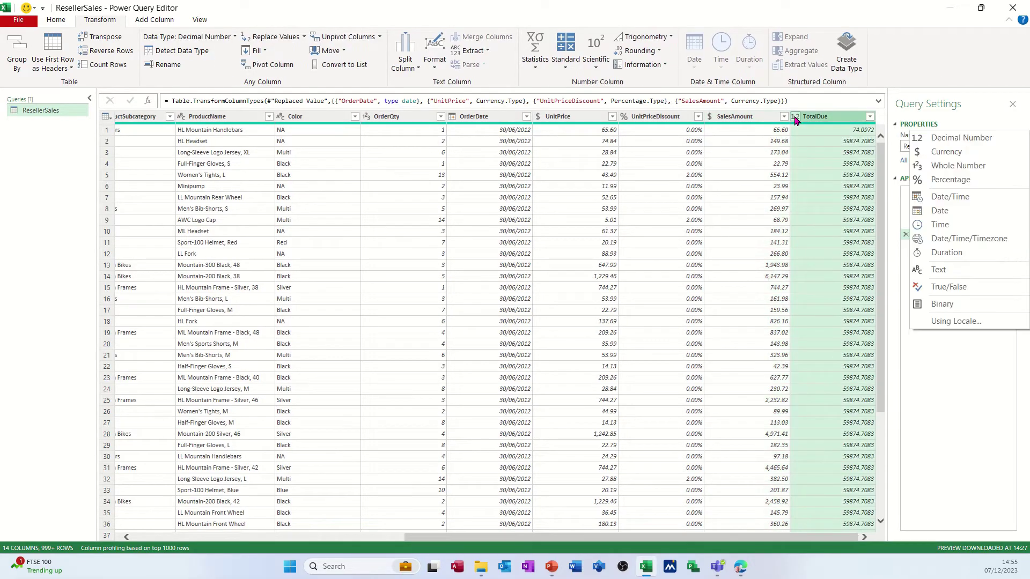
left_click(940, 153)
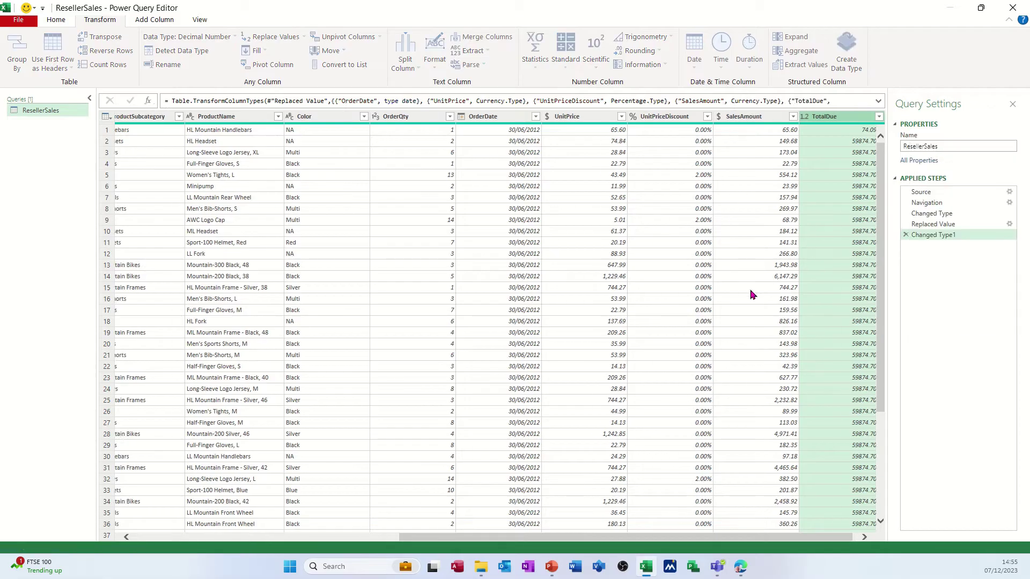
left_click_drag(660, 539, 365, 497)
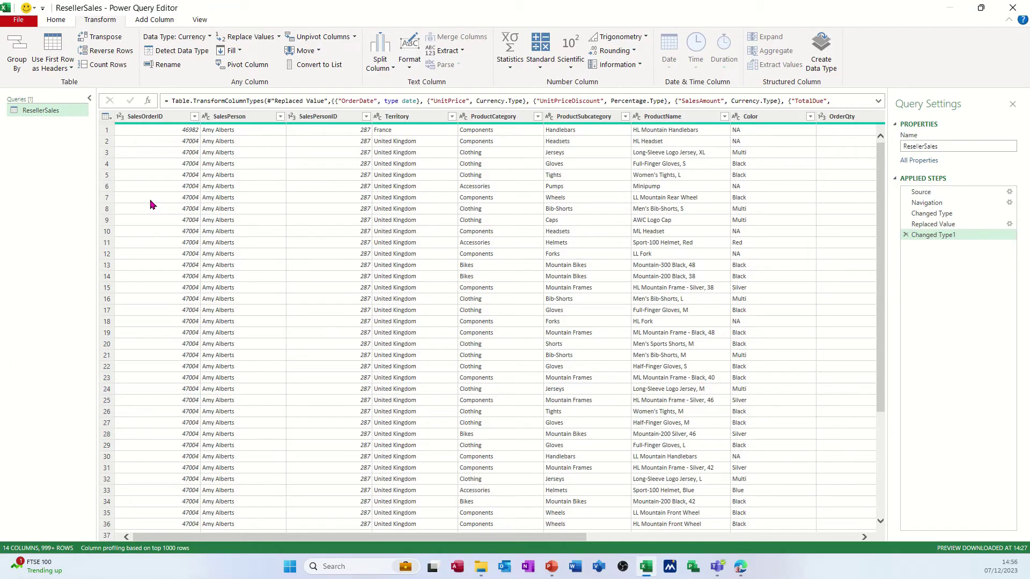
left_click(427, 188)
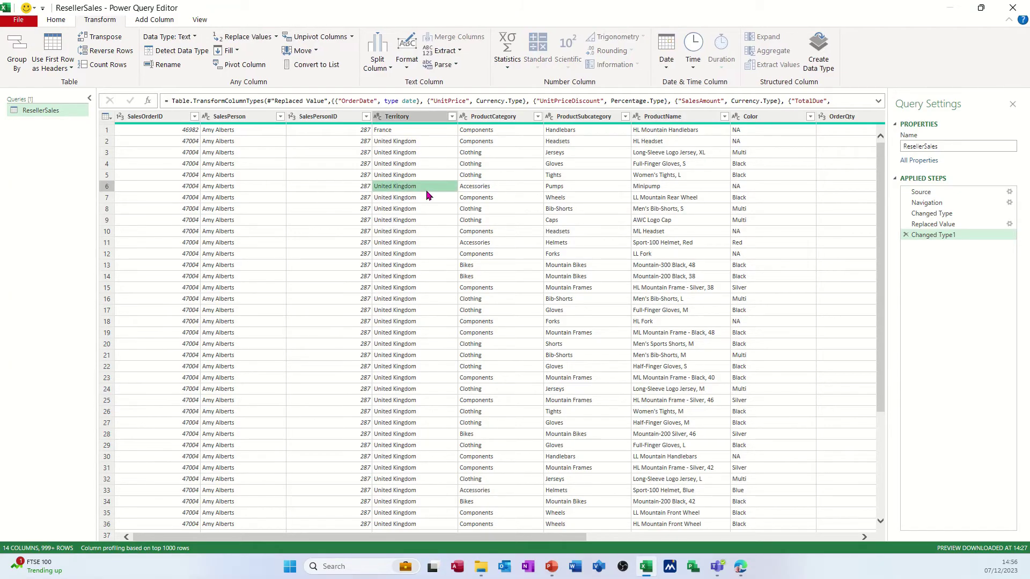
left_click(301, 223)
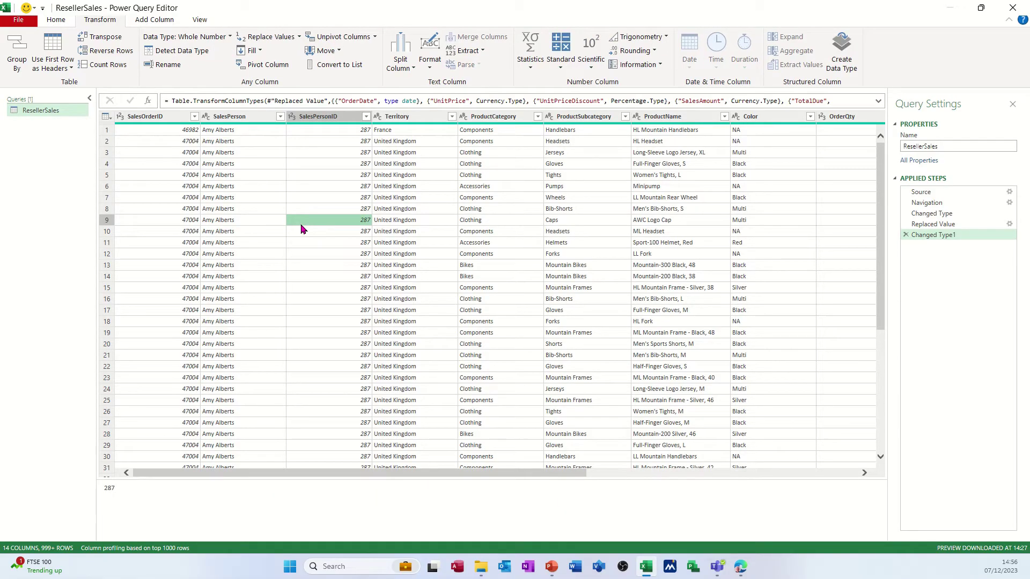
scroll(429, 59, "up", 1)
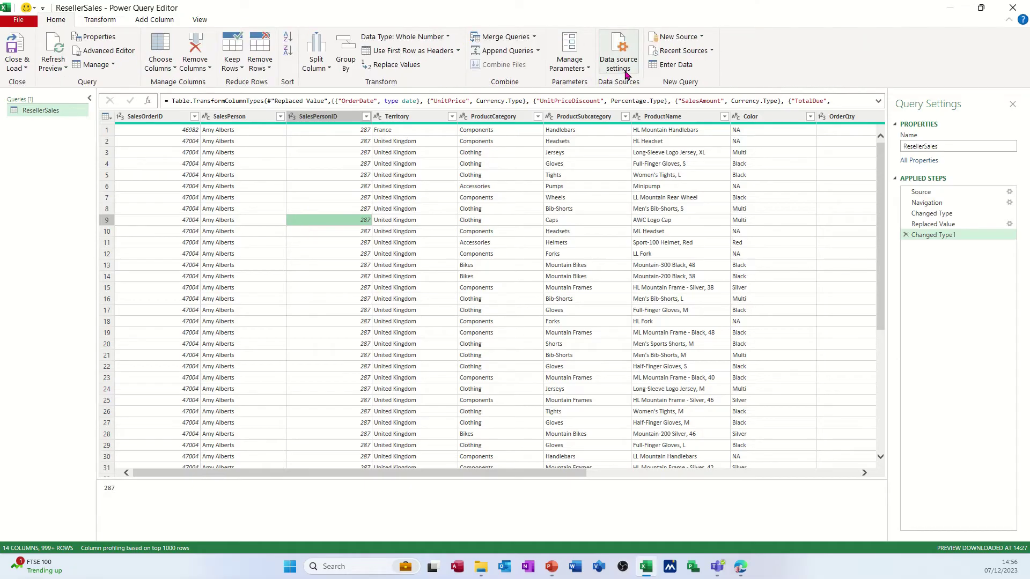
Add Country Codes.xlsx as a new source and load its Country Codes table as a query
left_click(676, 39)
mouse_move(694, 56)
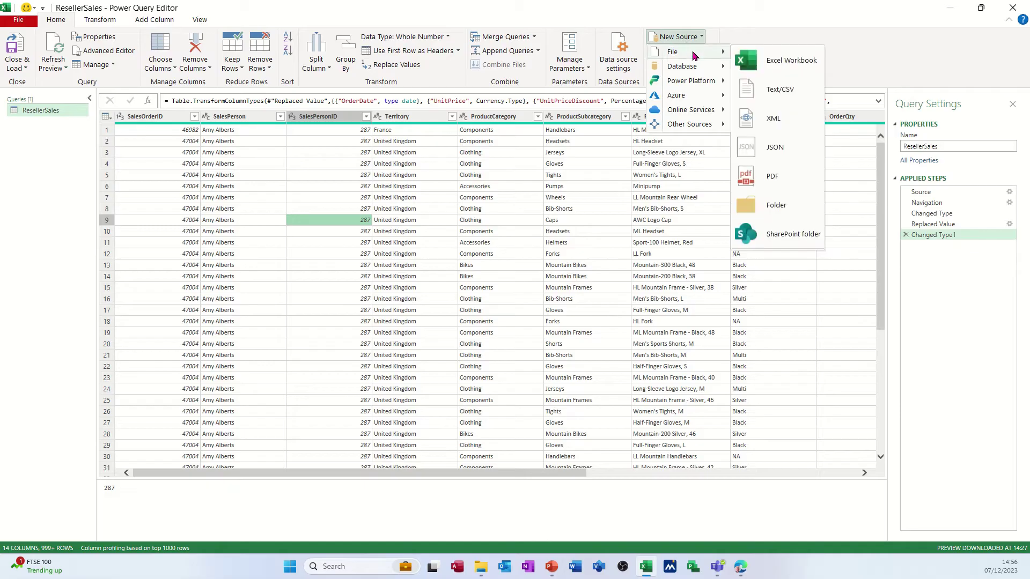
left_click(759, 62)
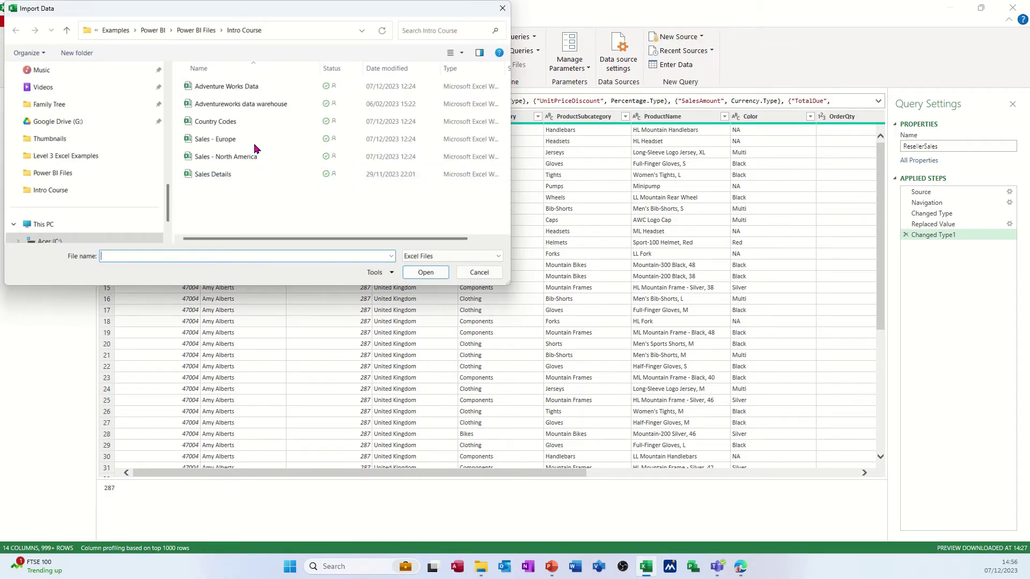
double_click(233, 123)
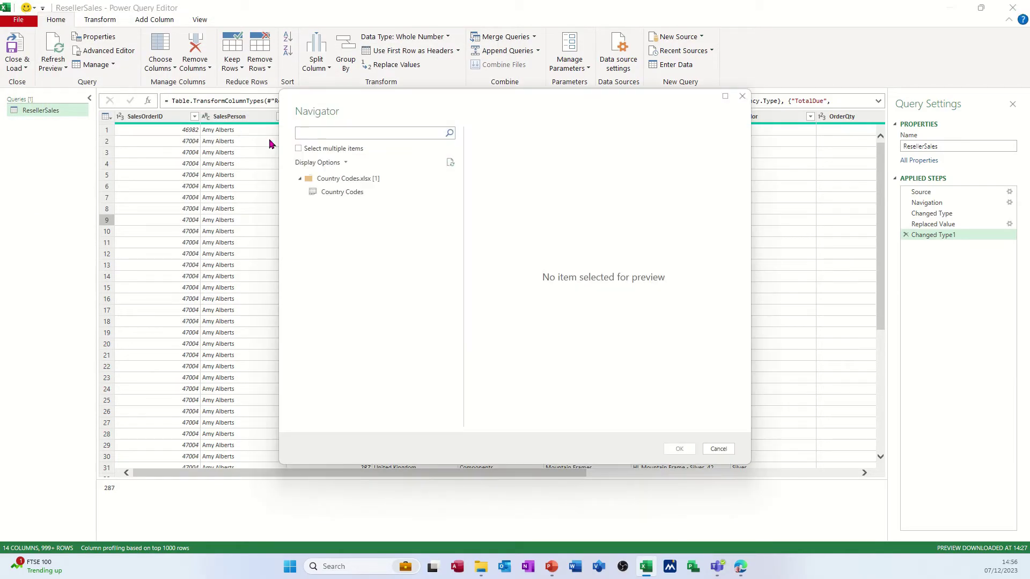
left_click(332, 194)
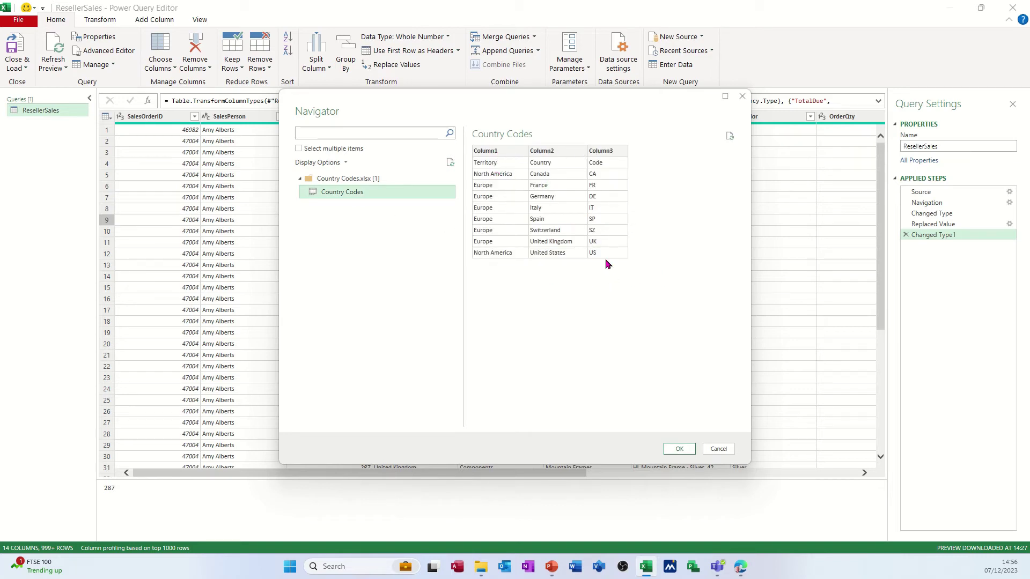
left_click(672, 450)
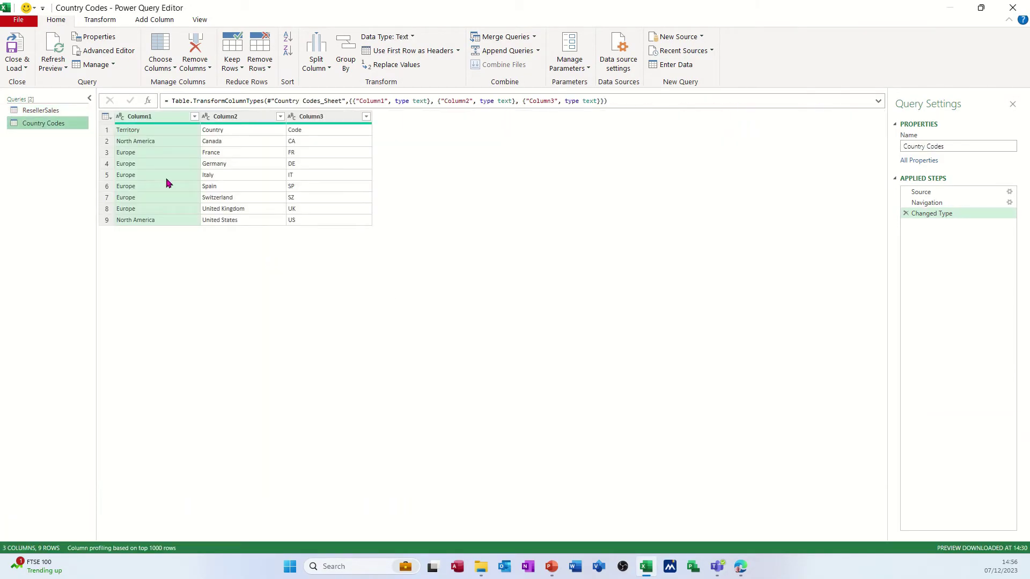
Promote the first row of Country Codes to headers, then return to the ResellerSales query
right_click(106, 119)
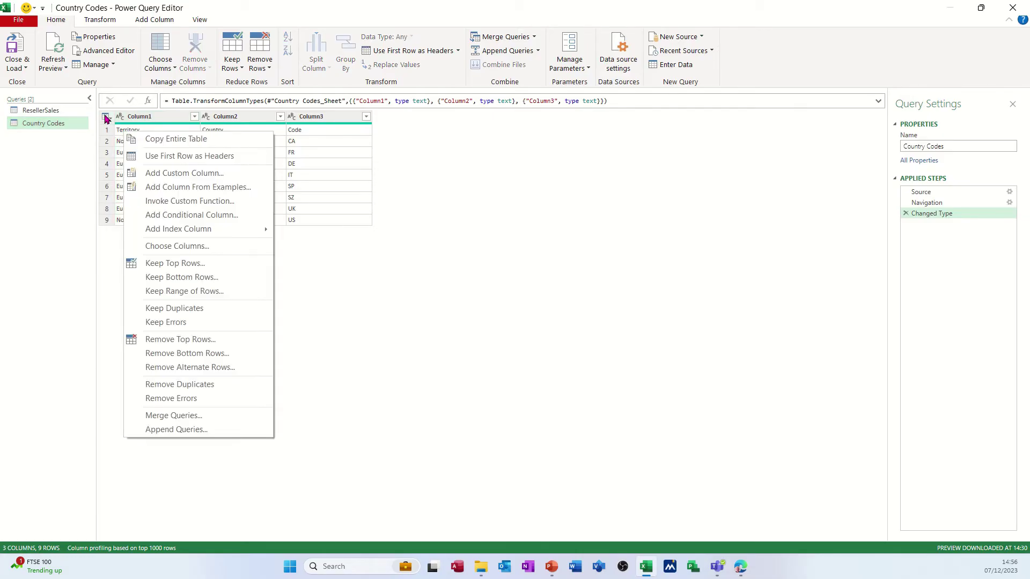
left_click(204, 160)
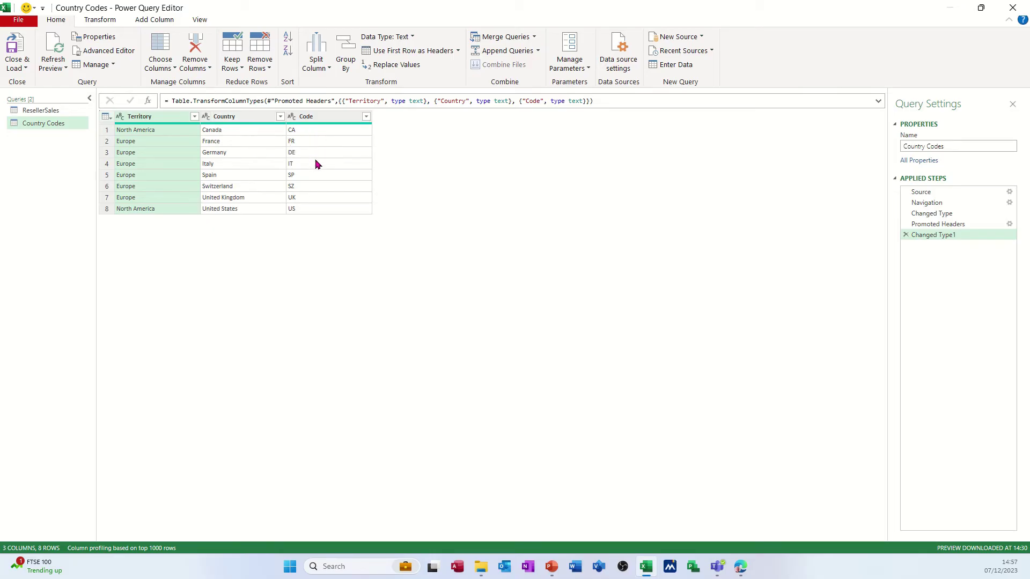
left_click(63, 112)
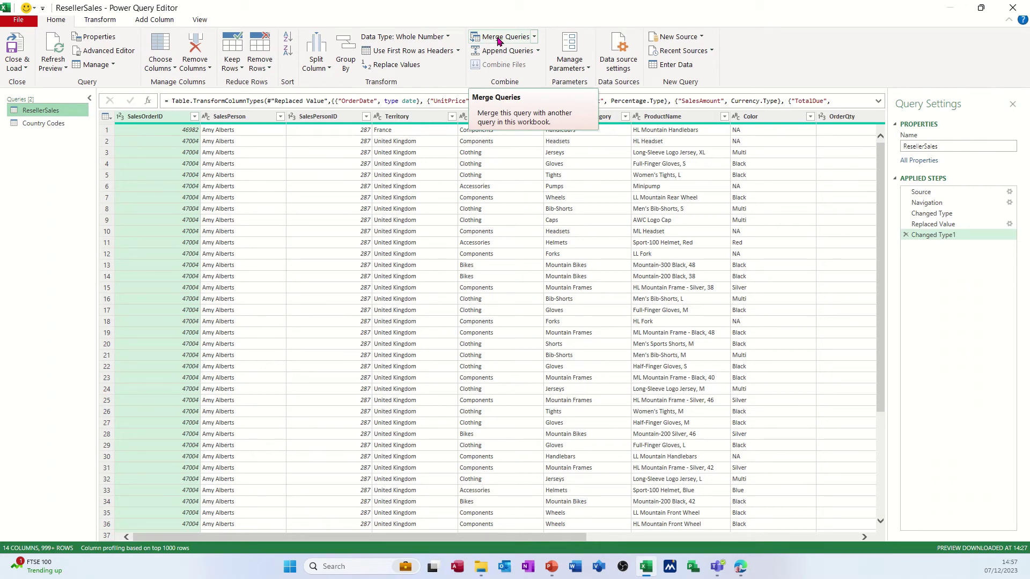
Merge ResellerSales Territory with Country Codes Country using a Left Outer join
left_click(497, 37)
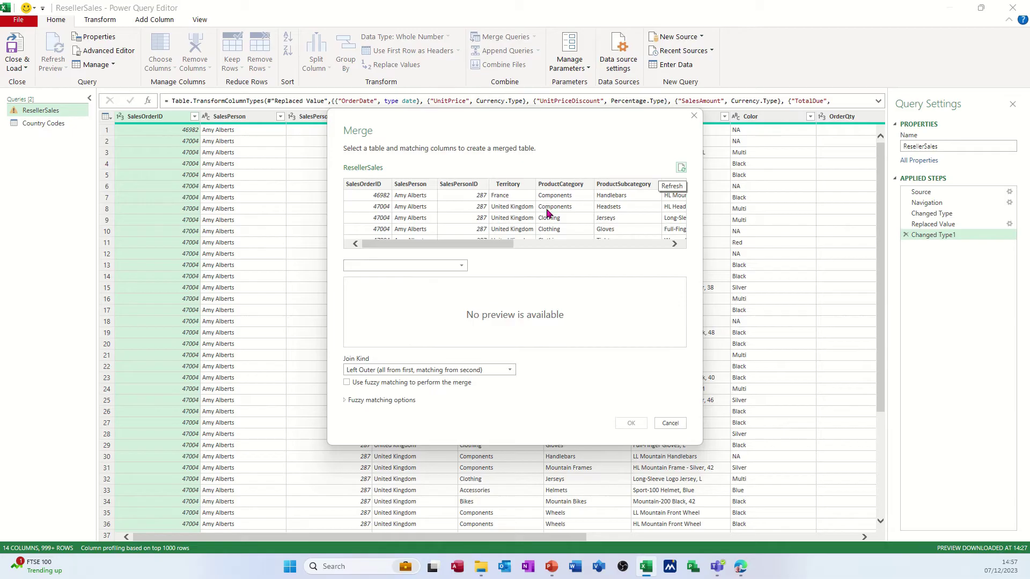
left_click(463, 266)
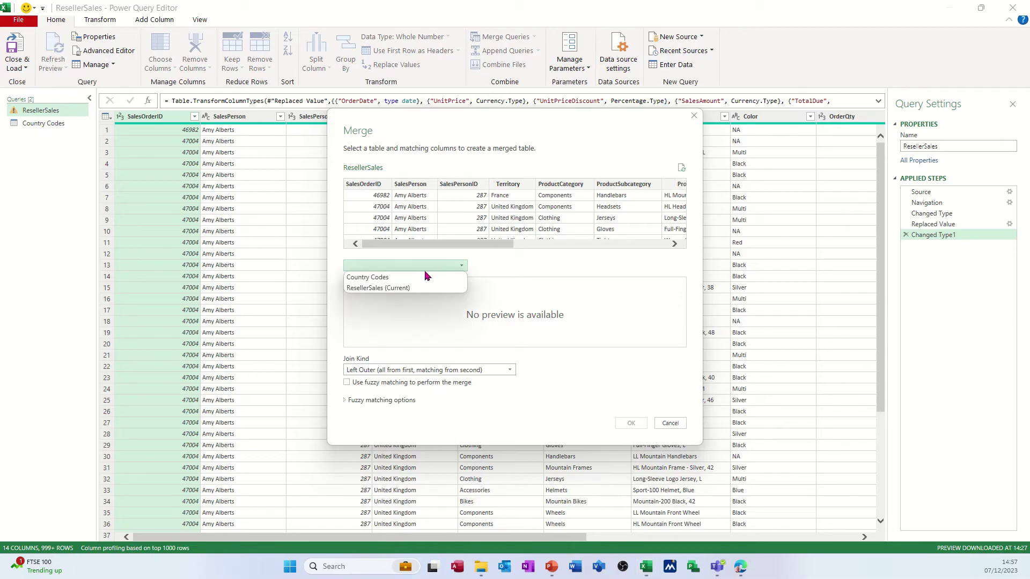
left_click(402, 278)
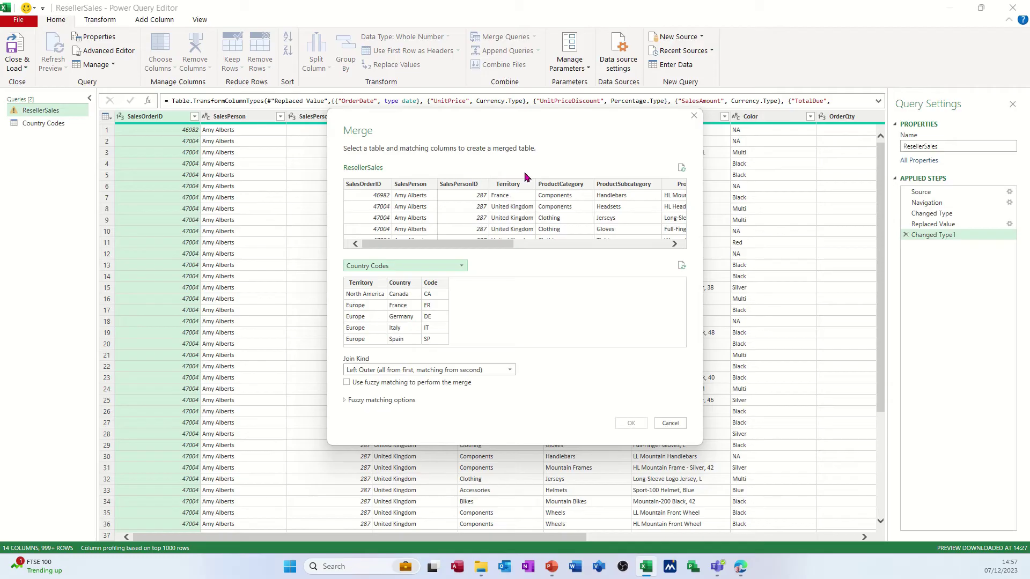
left_click(509, 186)
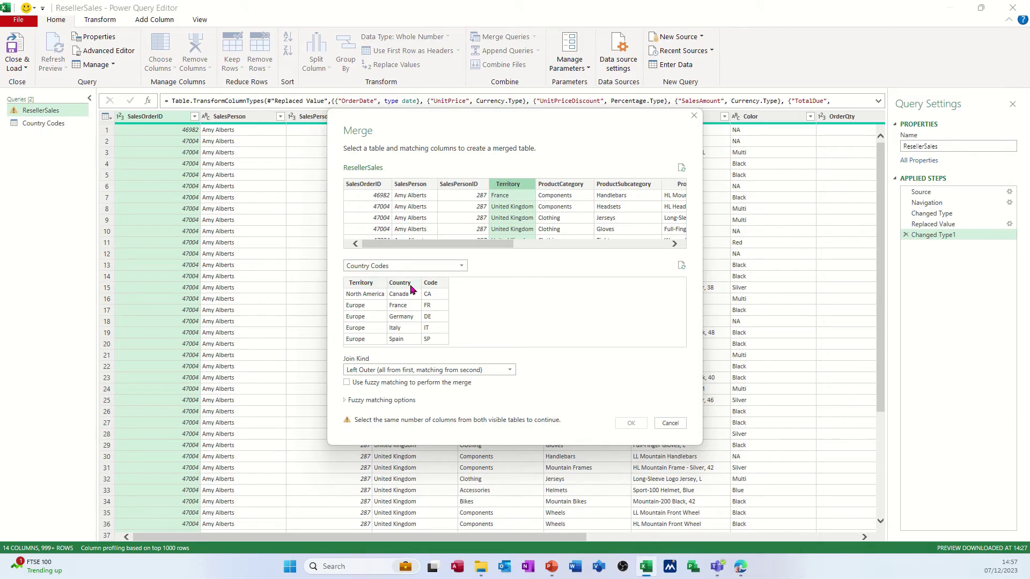
left_click(435, 284)
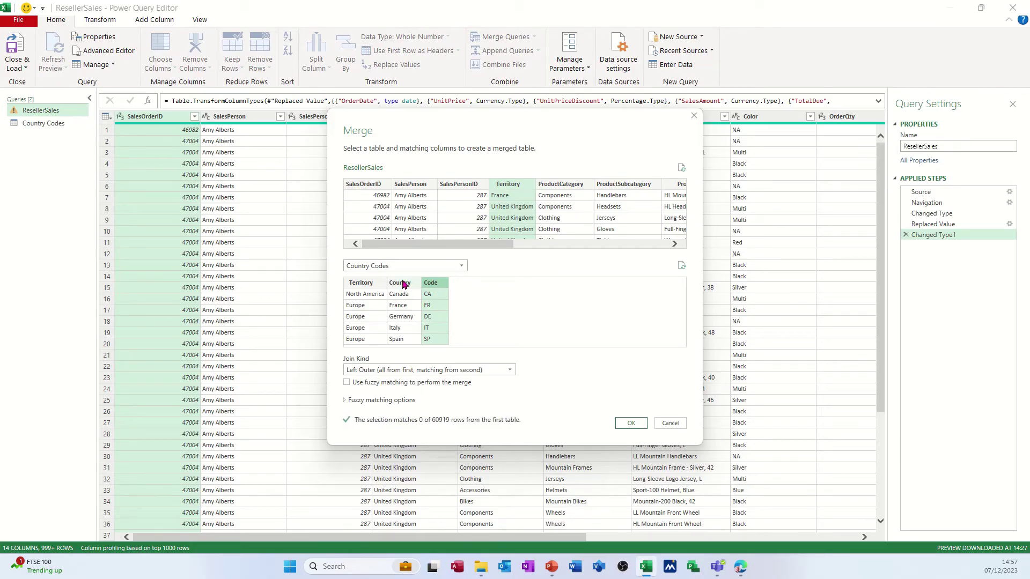
left_click(403, 285)
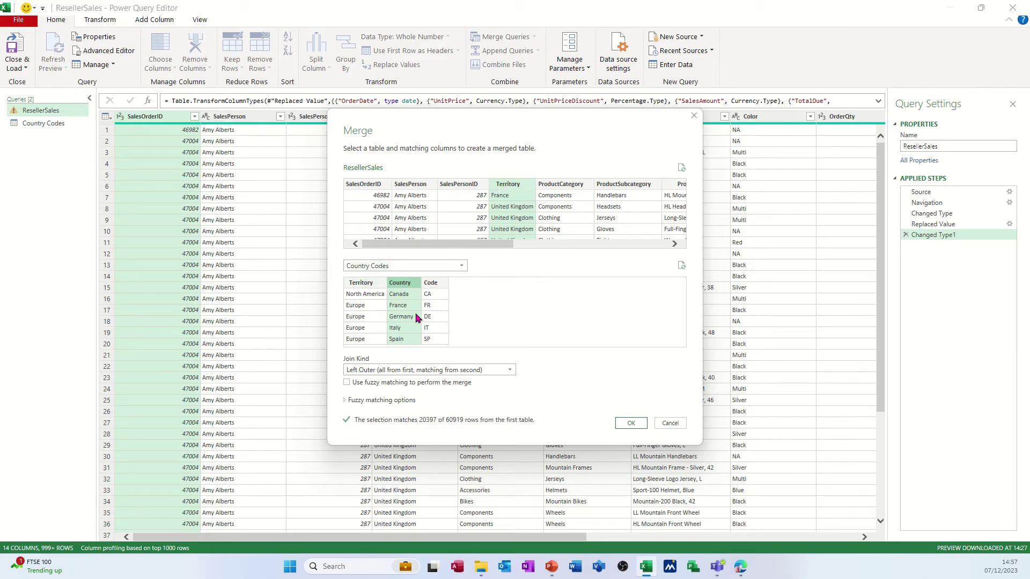
left_click(391, 371)
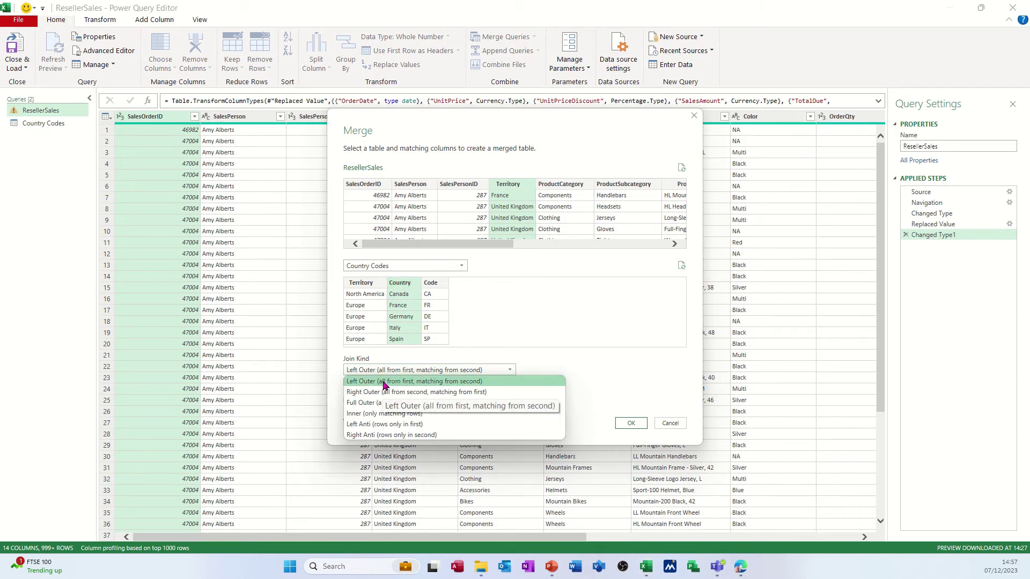
left_click(413, 382)
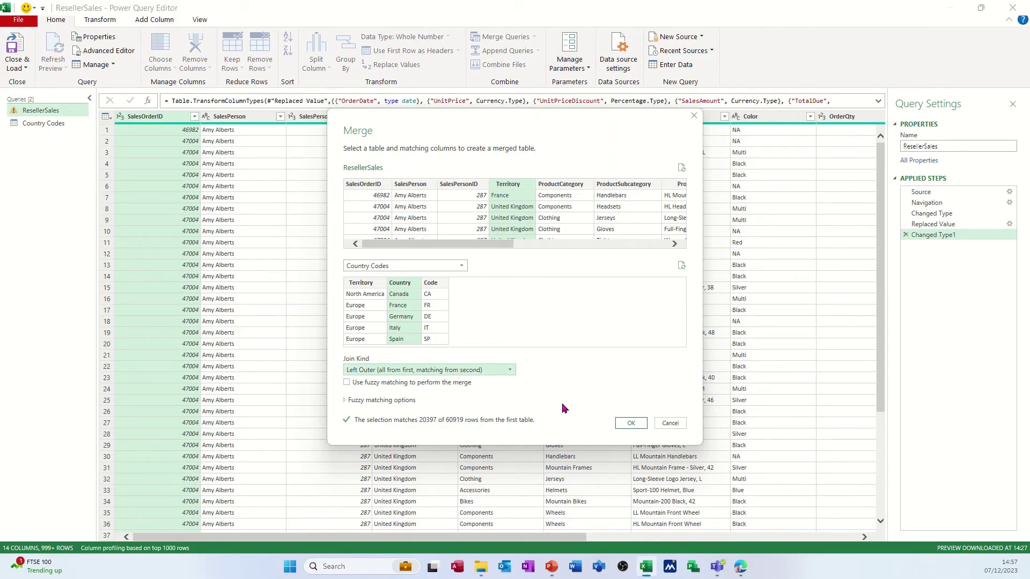
left_click(628, 423)
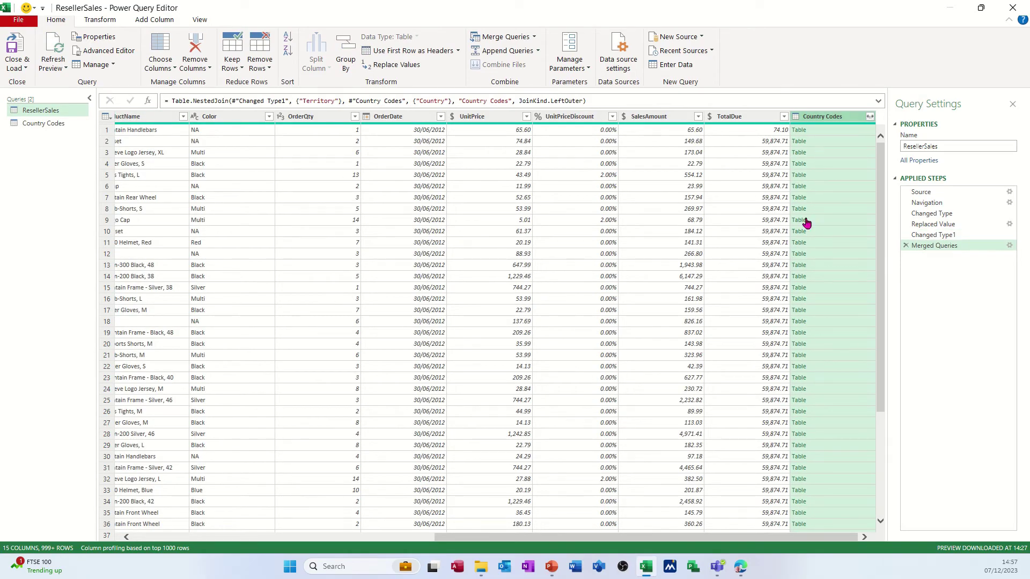
Expand the merged Country Codes column to bring in only the Code field
left_click(869, 117)
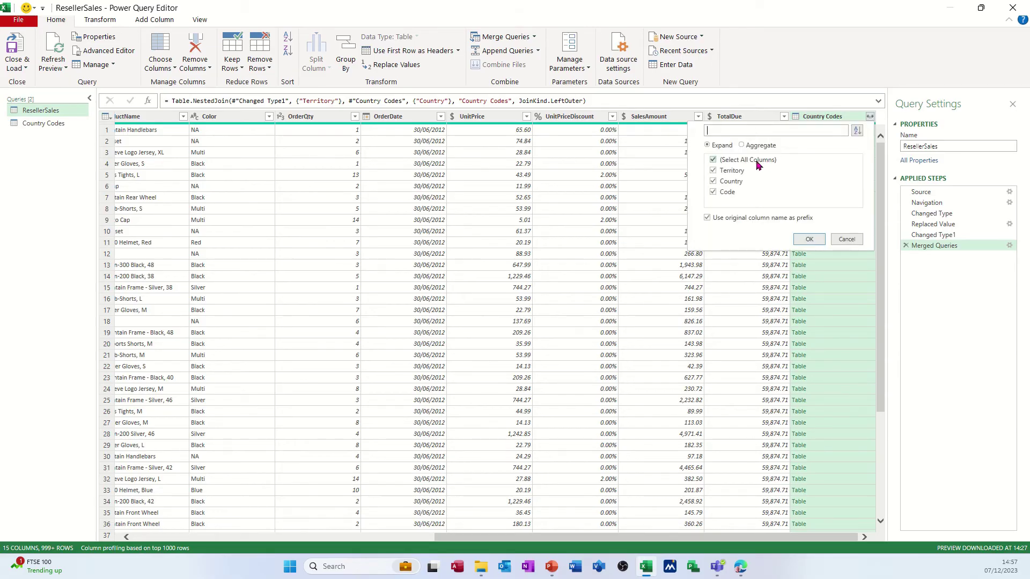
left_click(724, 160)
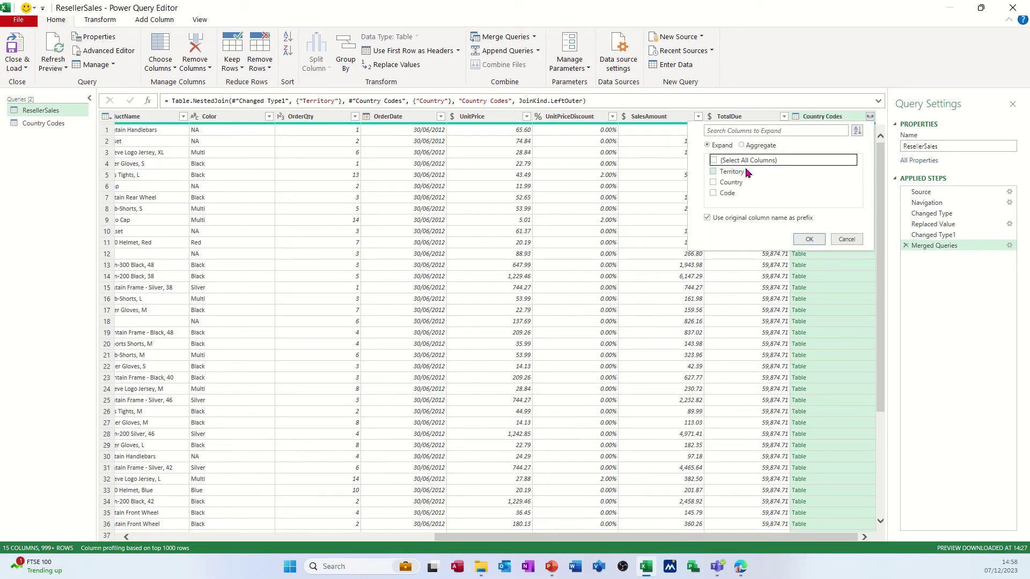
left_click(714, 194)
left_click(809, 239)
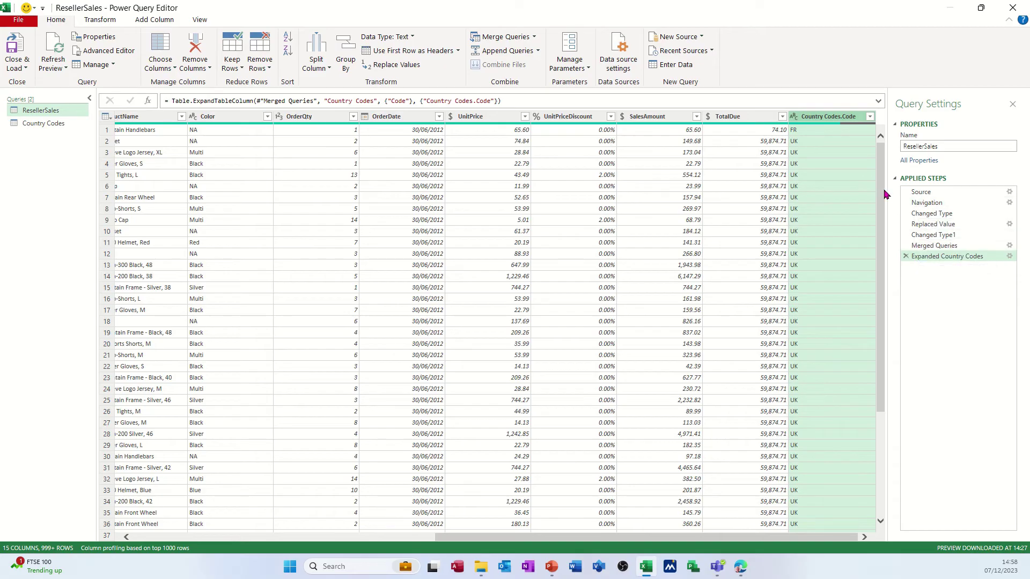
Move the Code column to sit right after Territory, then Close & Load
mouse_move(818, 119)
left_mouse_down()
mouse_move(521, 151)
mouse_move(225, 122)
left_mouse_up()
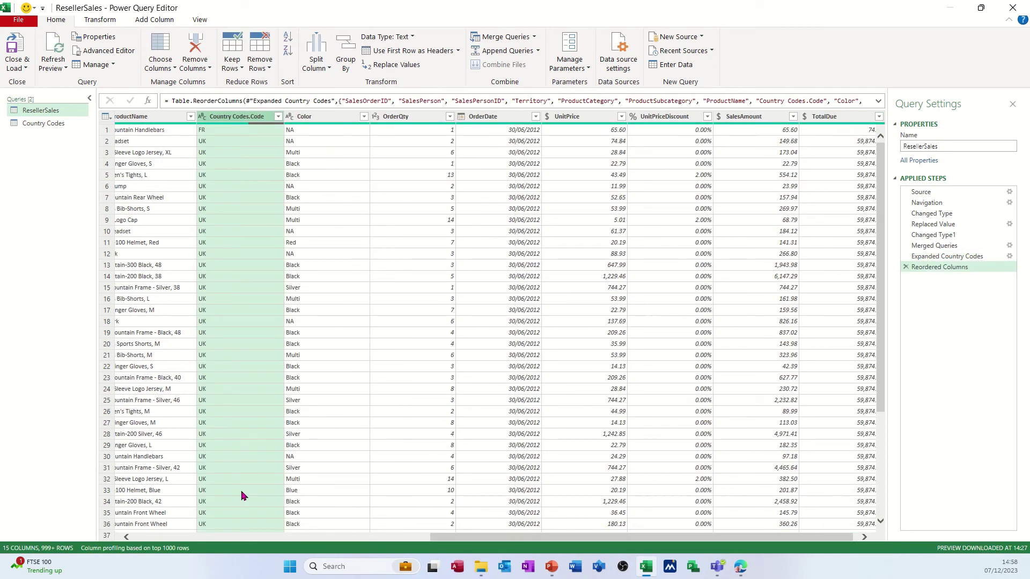
left_click_drag(457, 539, 217, 534)
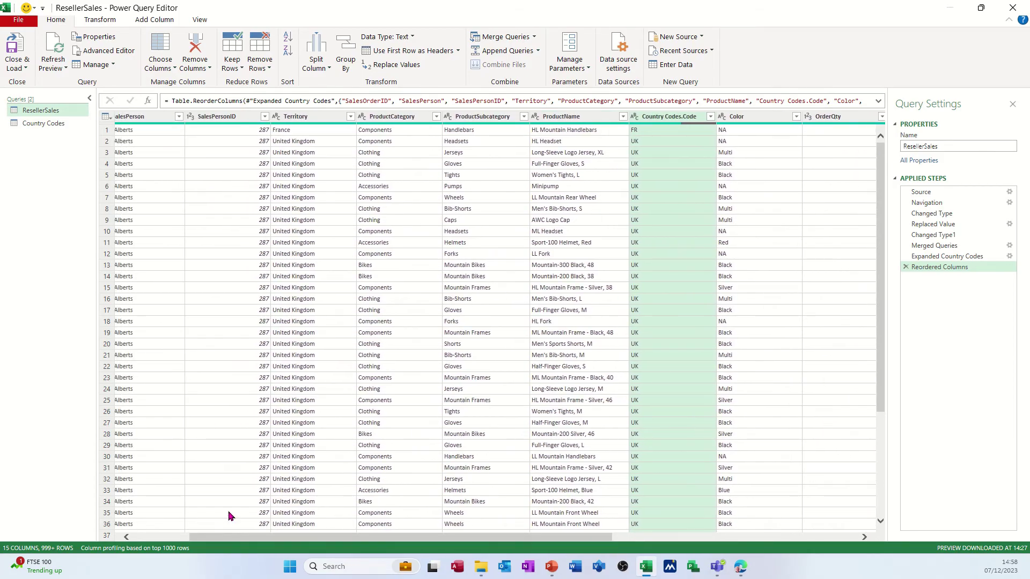
left_click_drag(660, 119, 384, 147)
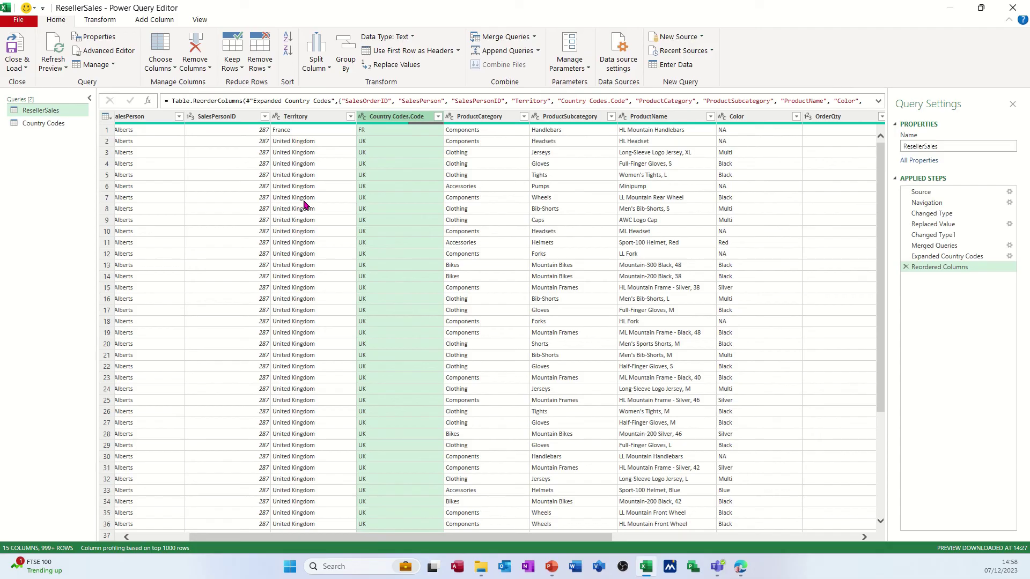
left_click(16, 46)
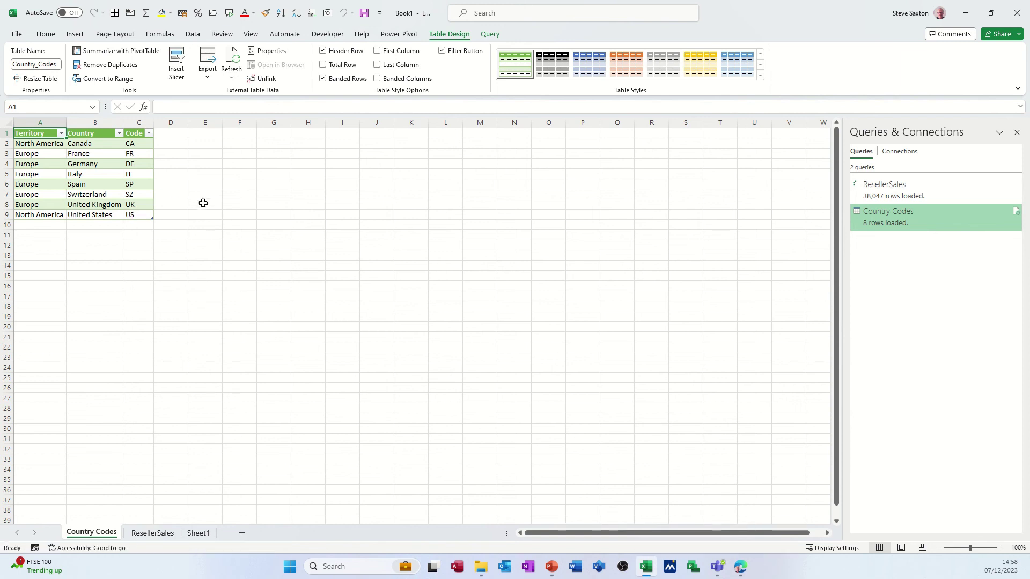
Switch to the ResellerSales worksheet to view the loaded table with Code after Territory
left_click(153, 534)
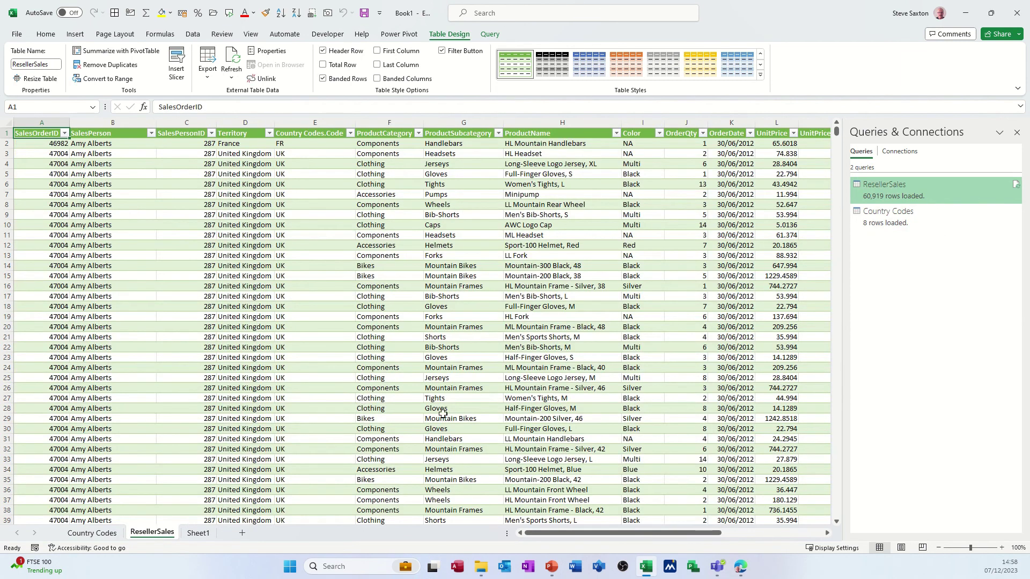